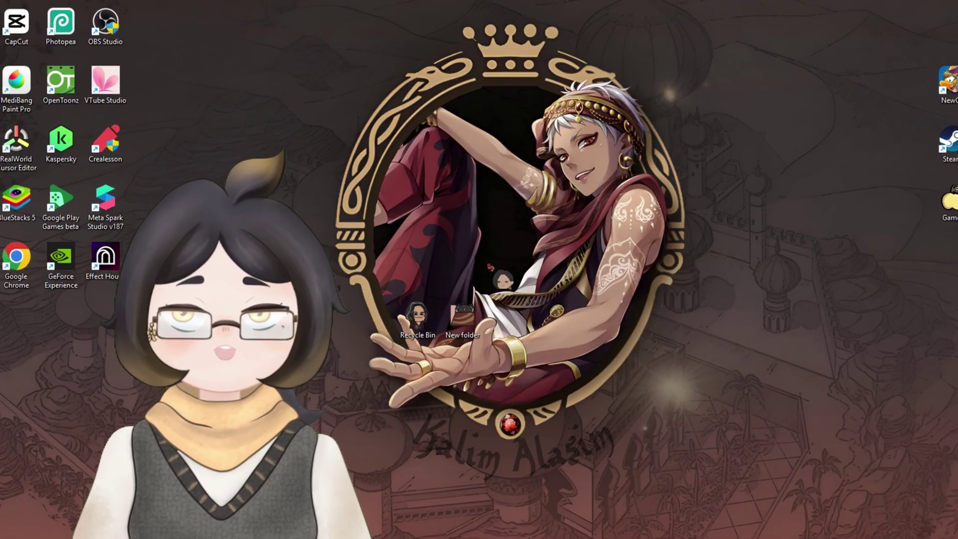
Select just the New folder icon on the Windows desktop
left_click_drag(501, 267, 382, 346)
left_click_drag(446, 361, 493, 330)
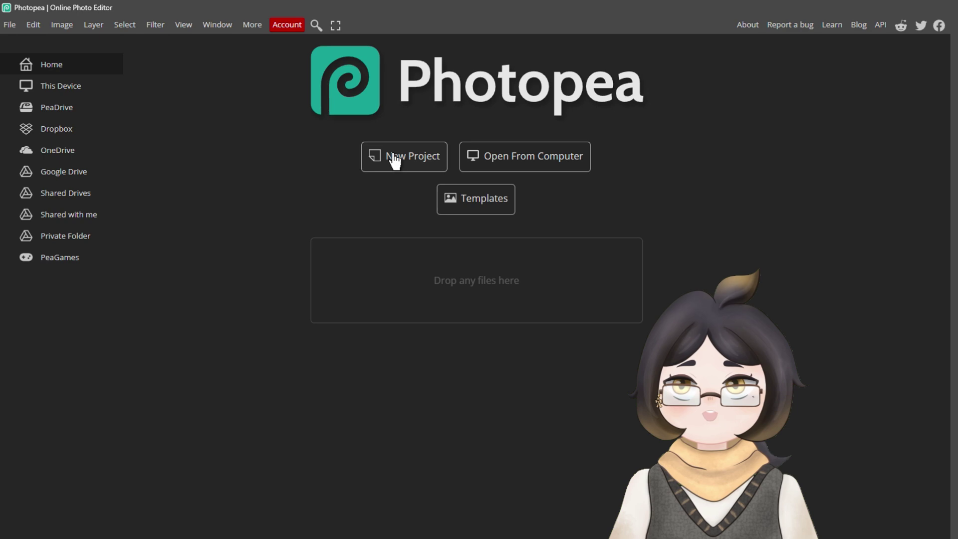
Create a new 256×256 px project named 'my icon' with a transparent background
left_click(427, 162)
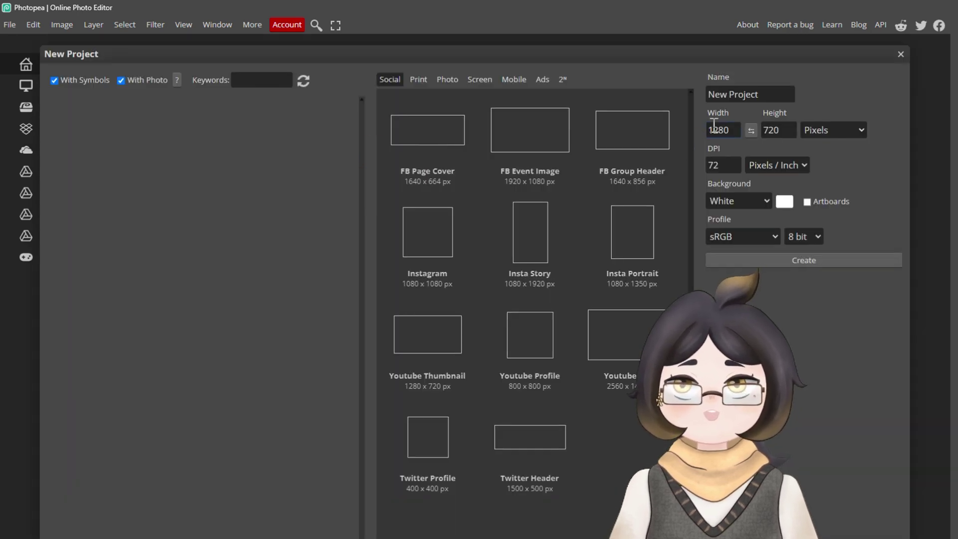
left_click(839, 132)
left_click(835, 142)
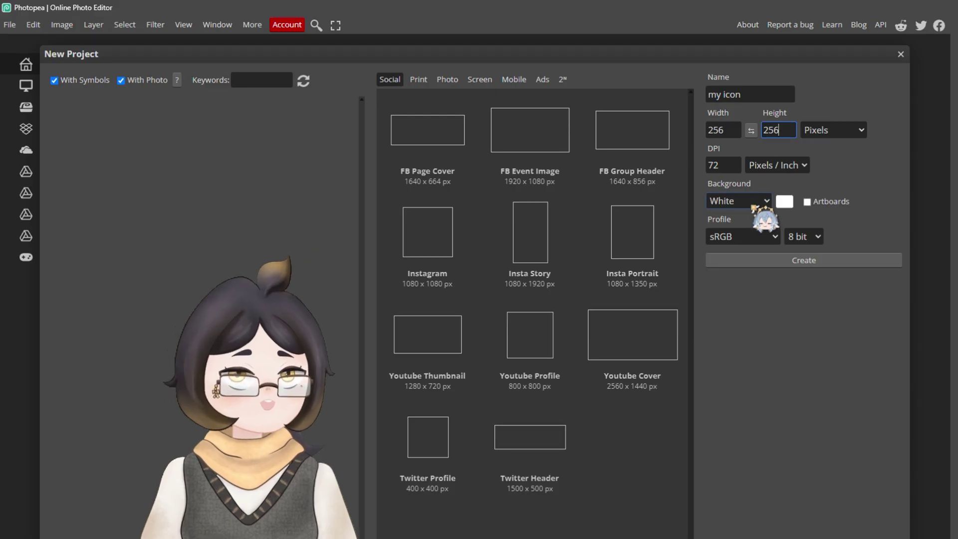
left_click(340, 427)
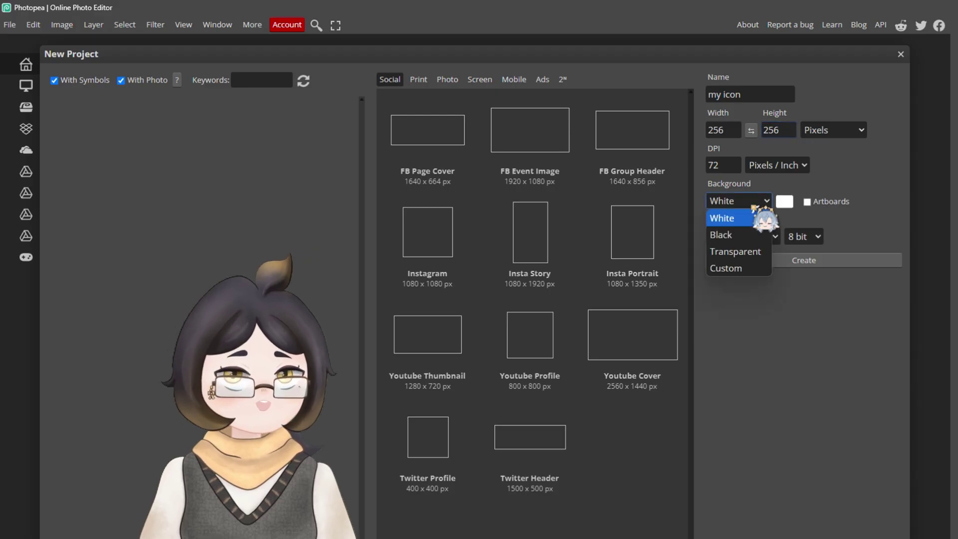
left_click(735, 252)
left_click(740, 261)
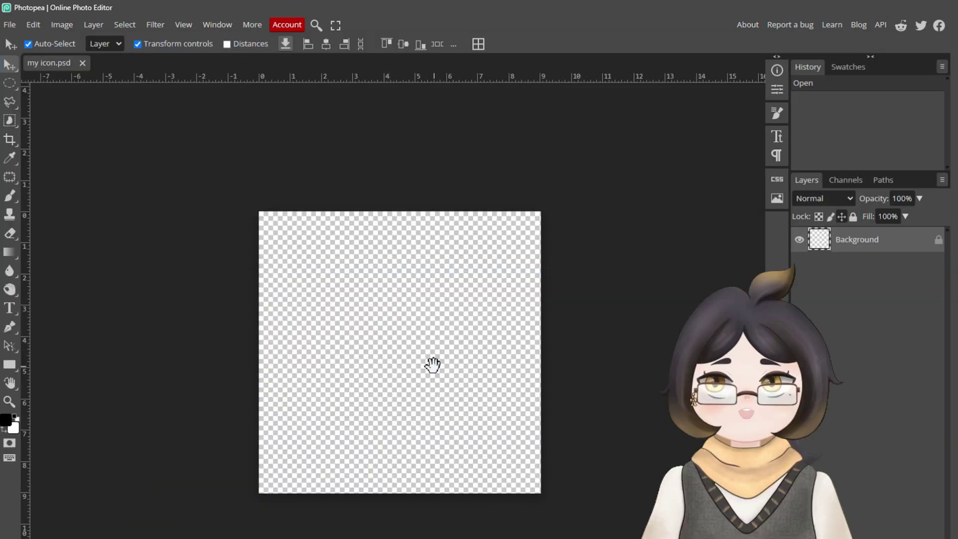
left_click_drag(433, 365, 508, 439)
left_click_drag(205, 259, 23, 337)
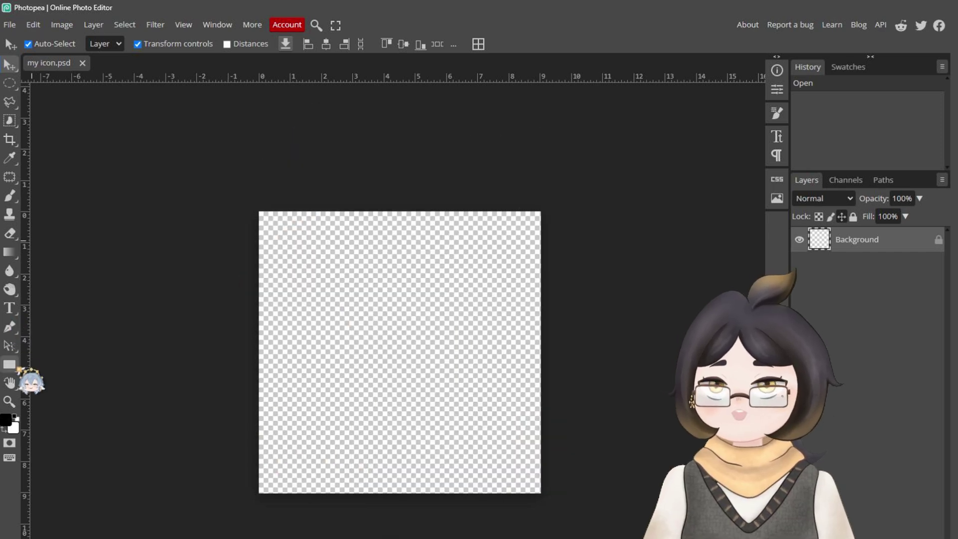
Switch to the Custom Shape tool with a yellow fill and draw a test shape
right_click(15, 367)
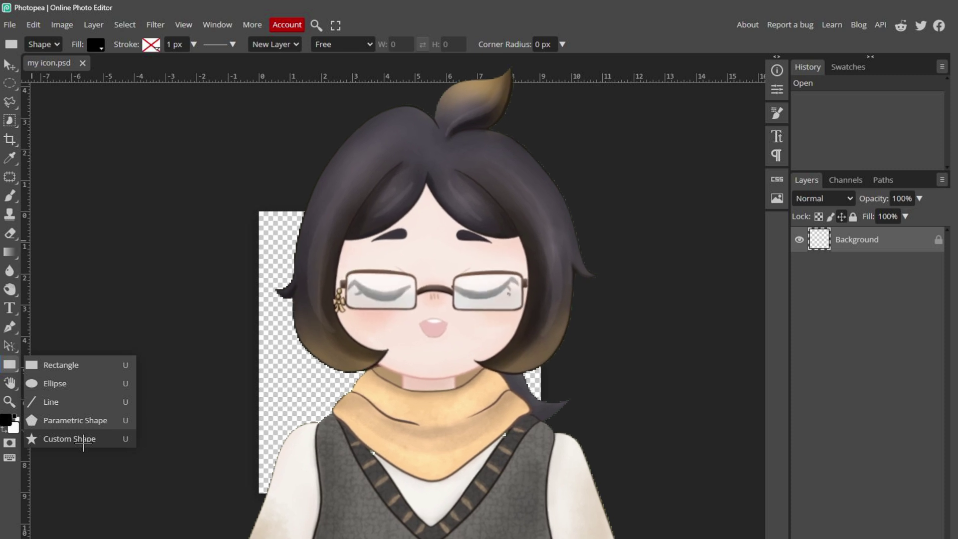
left_click(75, 439)
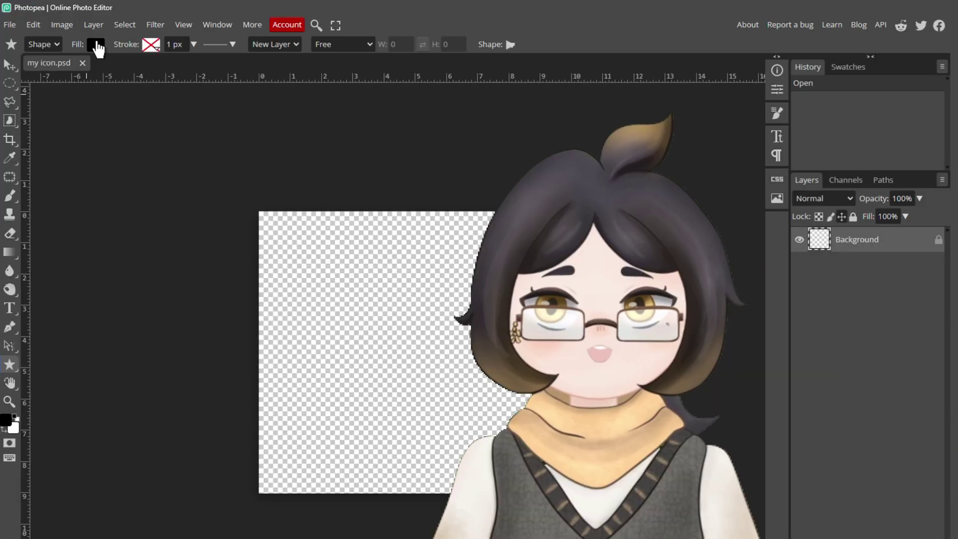
left_click(178, 86)
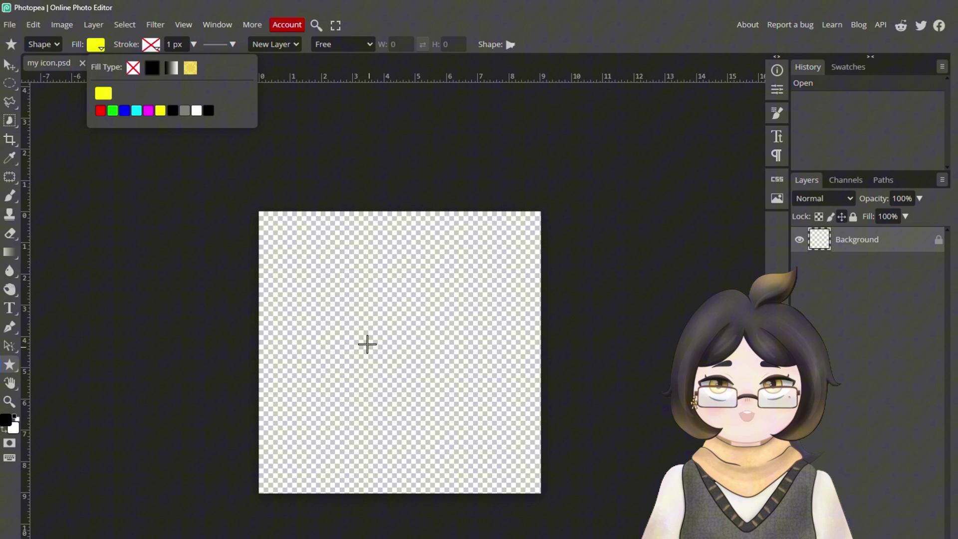
left_click_drag(365, 290, 452, 378)
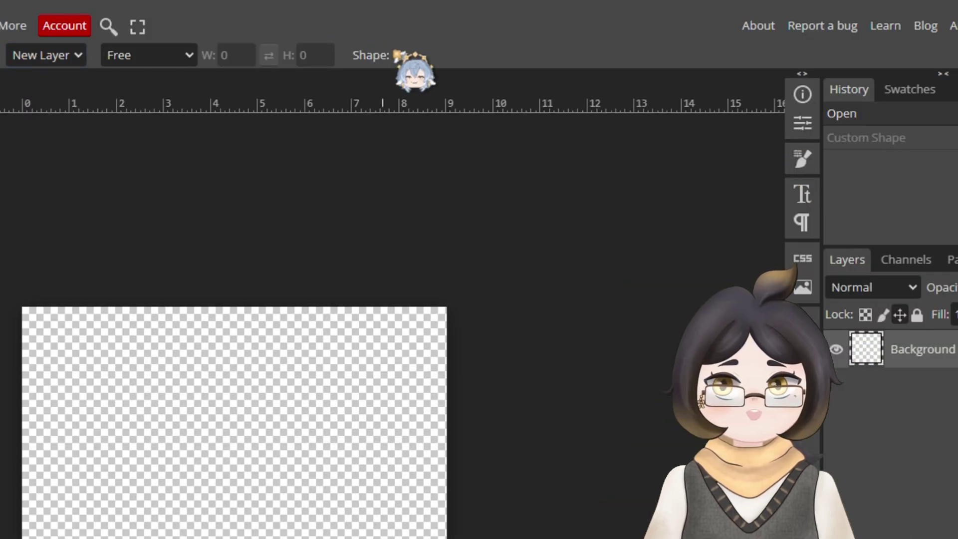
Pick the apple-whole shape from the food-beverage set and draw it on the canvas
left_click(403, 56)
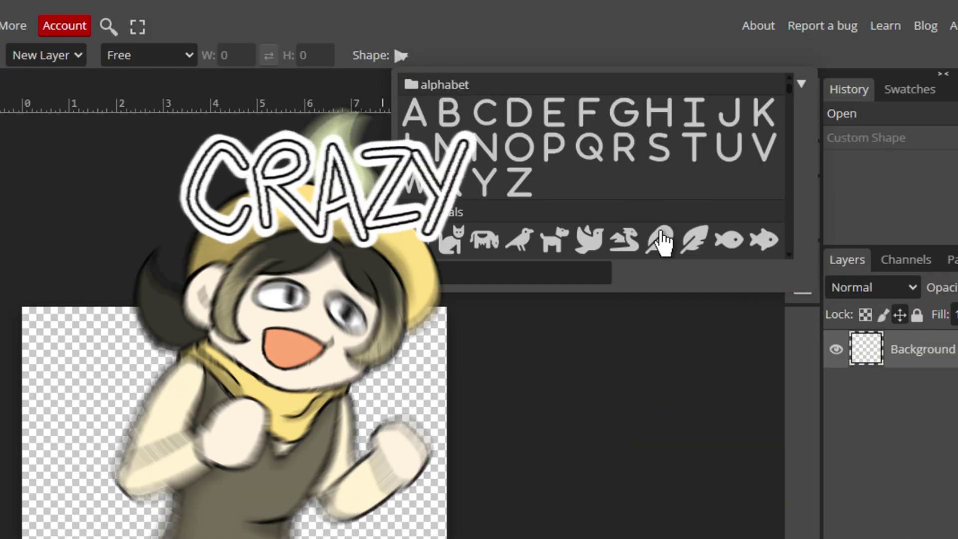
scroll(796, 119, "down", 15)
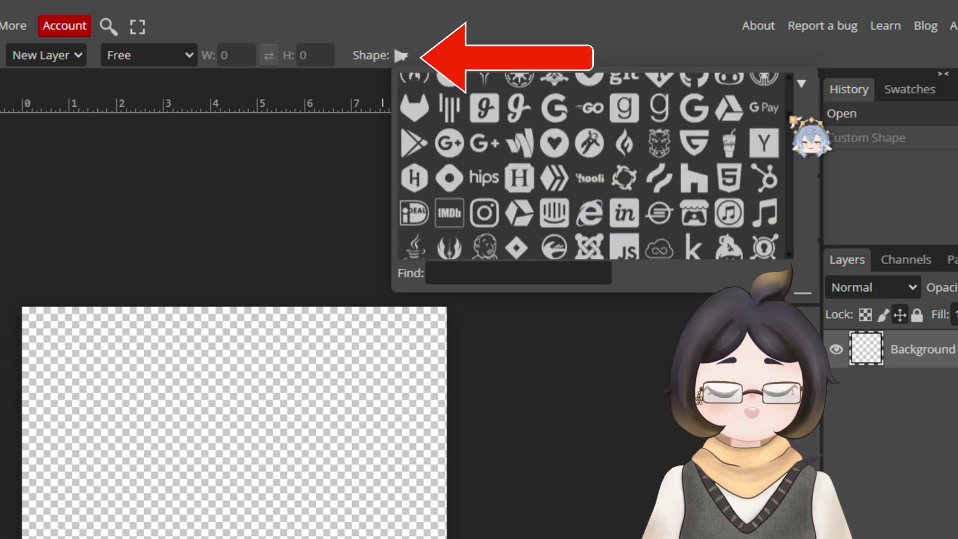
scroll(796, 122, "down", 5)
scroll(796, 128, "down", 5)
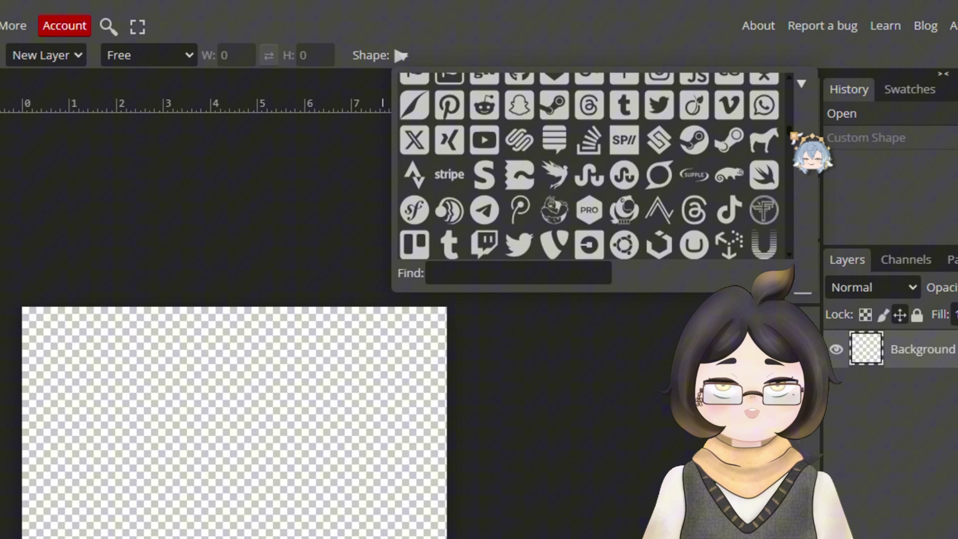
scroll(796, 134, "down", 15)
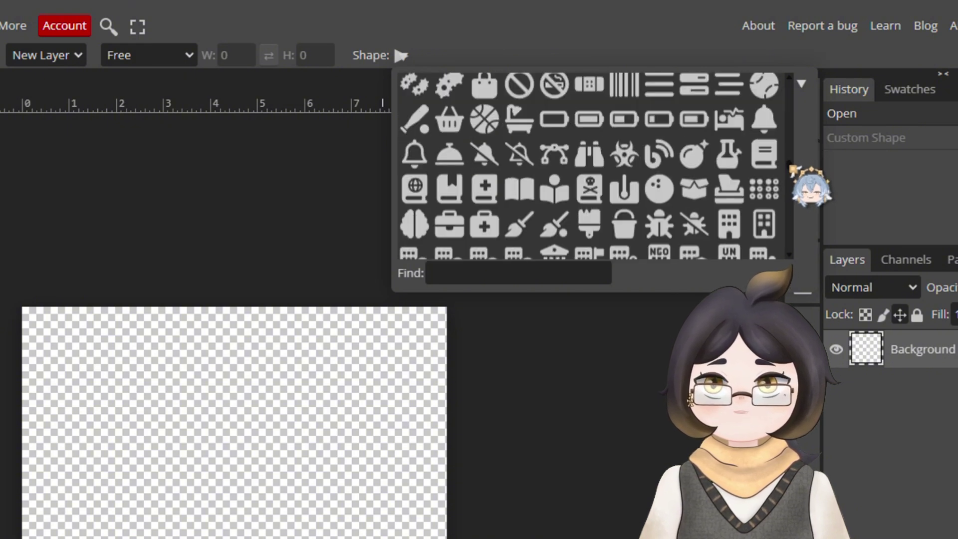
scroll(790, 168, "down", 15)
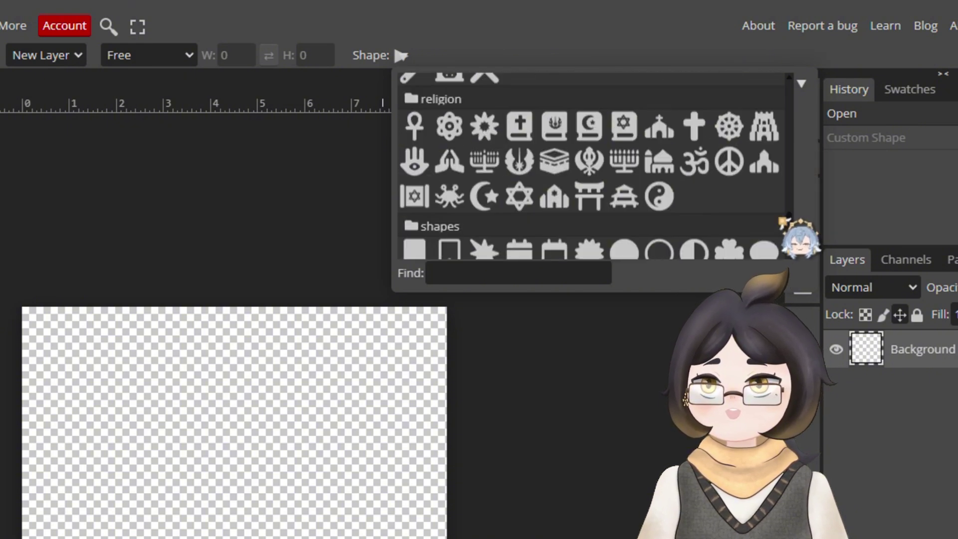
mouse_move(789, 215)
left_mouse_down()
mouse_move(789, 250)
mouse_move(784, 196)
left_mouse_up()
scroll(520, 203, "up", 10)
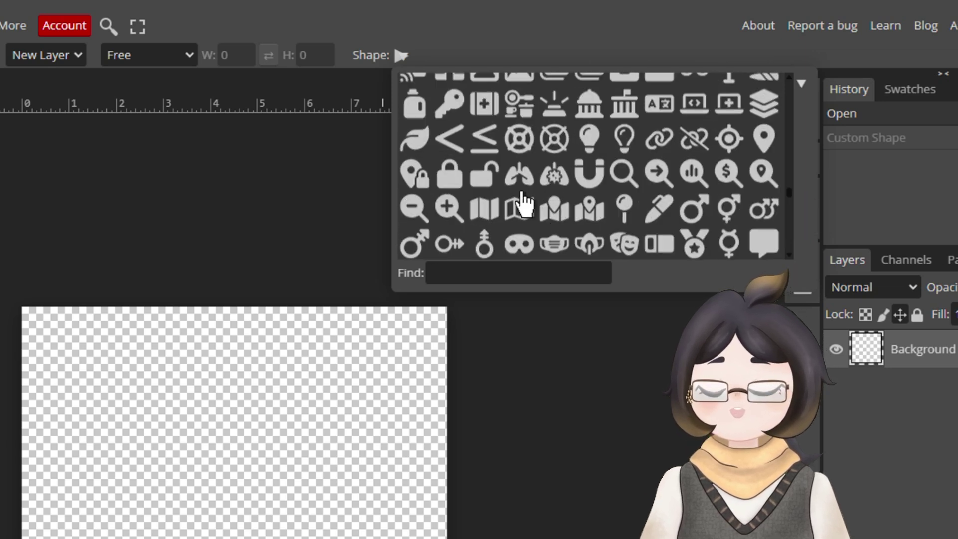
scroll(505, 205, "up", 6)
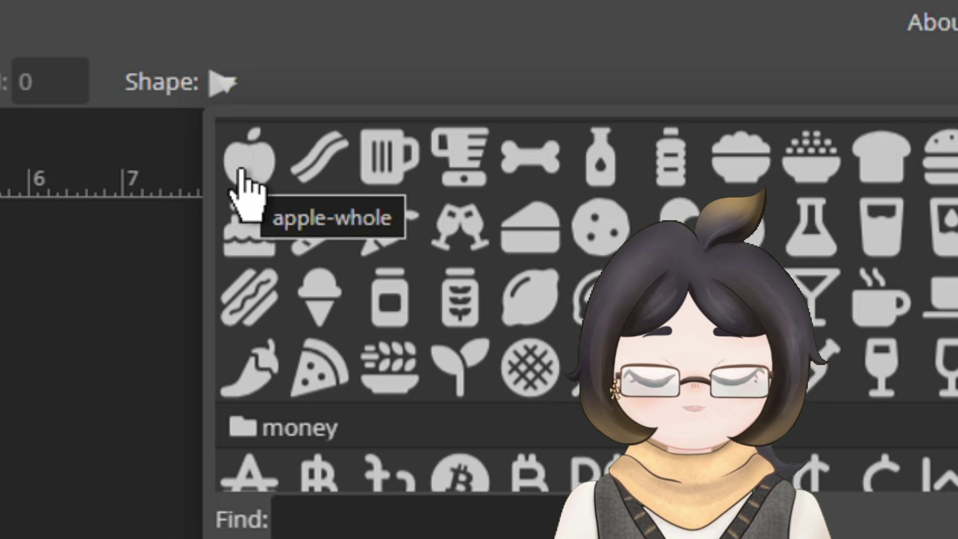
scroll(240, 180, "up", 3)
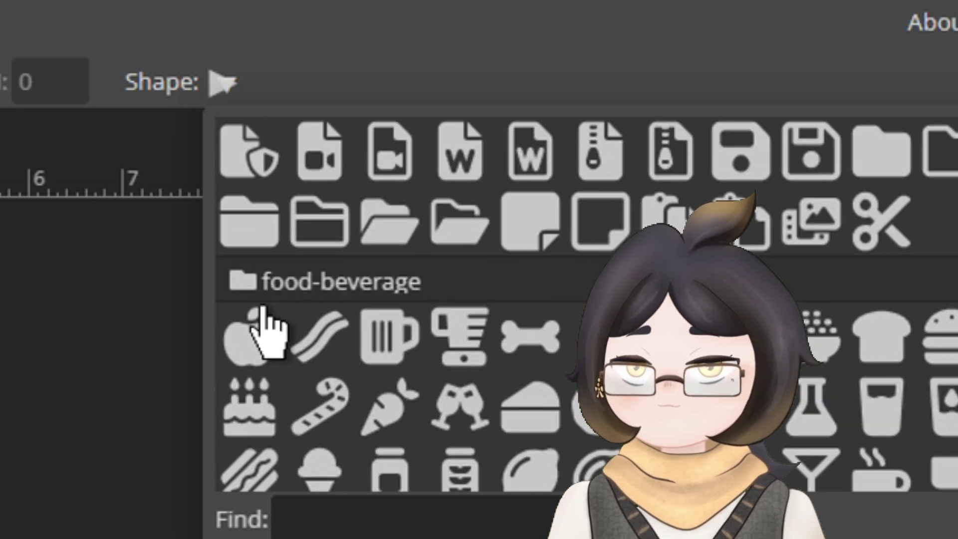
left_click(250, 319)
mouse_move(341, 299)
left_mouse_down()
mouse_move(468, 426)
mouse_move(479, 458)
left_mouse_up()
Move the apple, enlarge it to about 118.75% × 110.96%, and centre it at 128×128 px
left_click(12, 64)
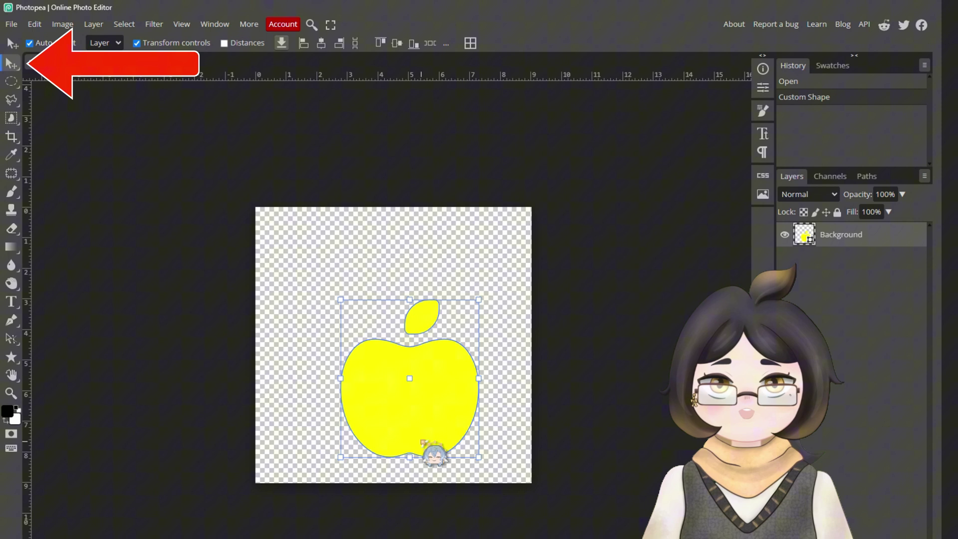
mouse_move(423, 444)
left_mouse_down()
mouse_move(402, 387)
mouse_move(416, 382)
left_mouse_up()
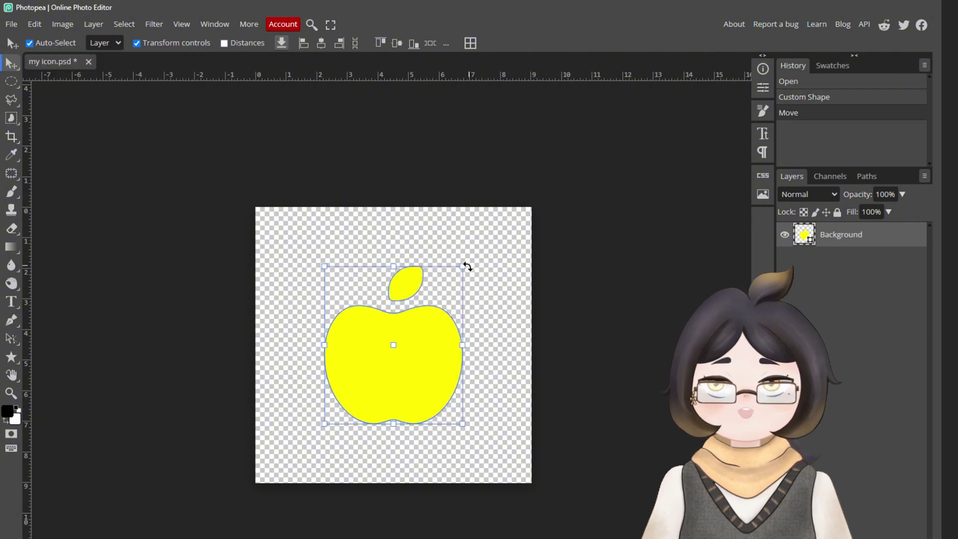
left_click_drag(468, 267, 491, 249)
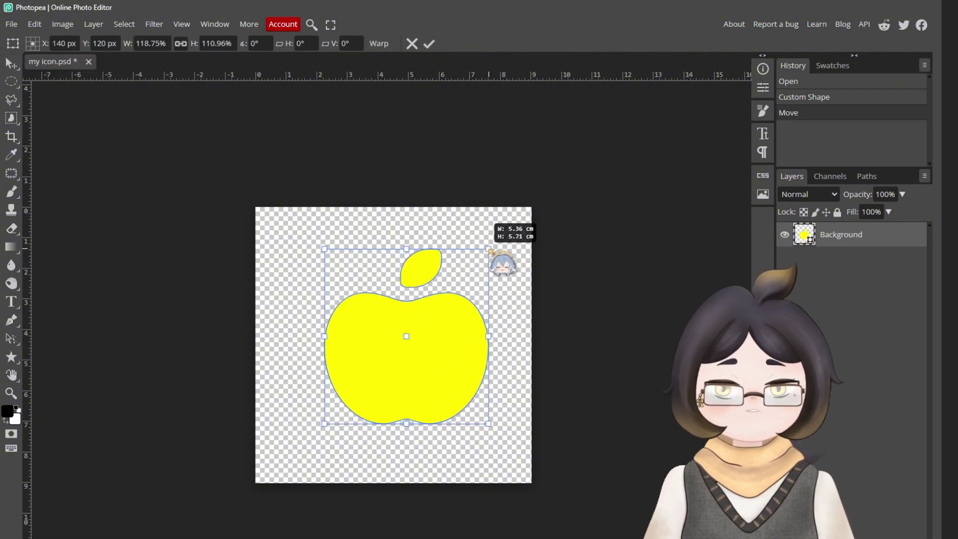
left_click_drag(476, 329, 463, 337)
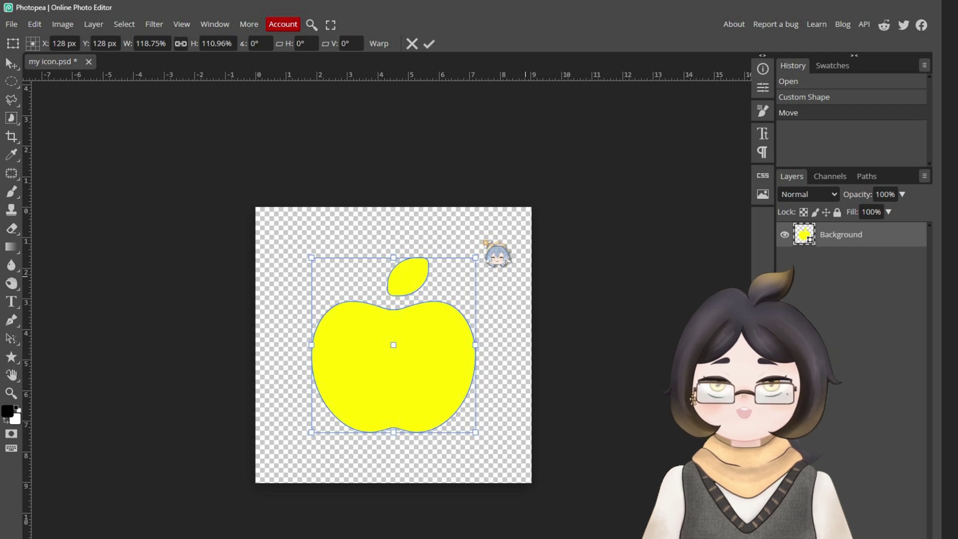
Change the apple's fill to the darker golden yellow #e5c40d
left_click(12, 357)
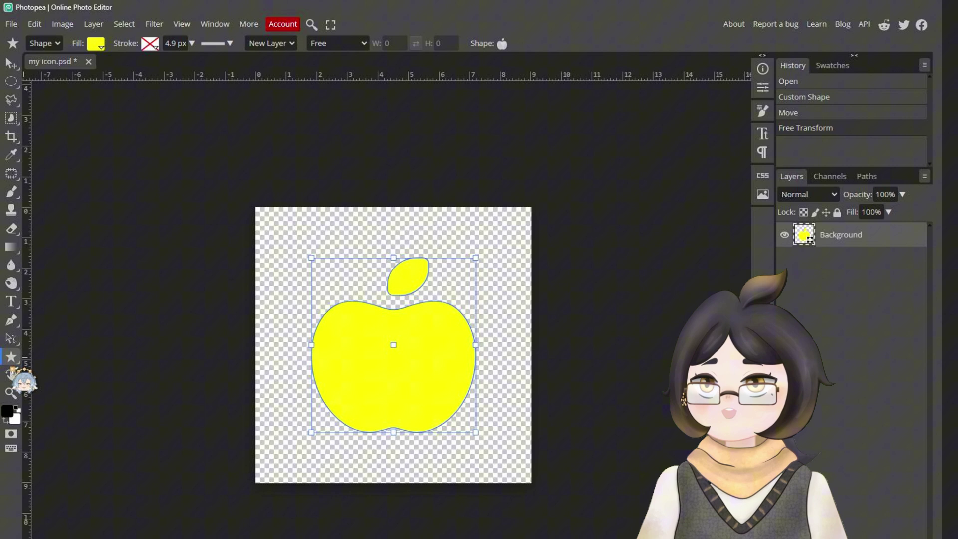
left_click(96, 44)
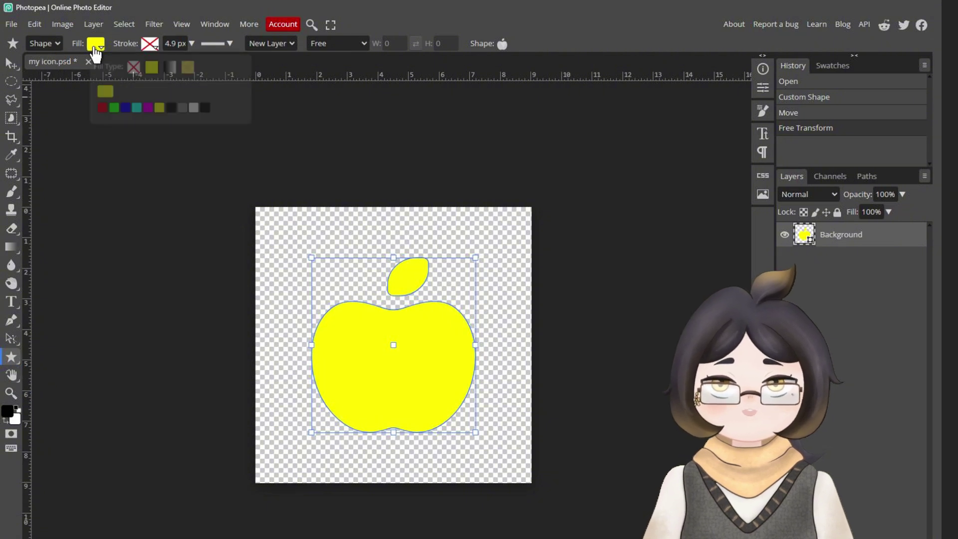
left_click(105, 92)
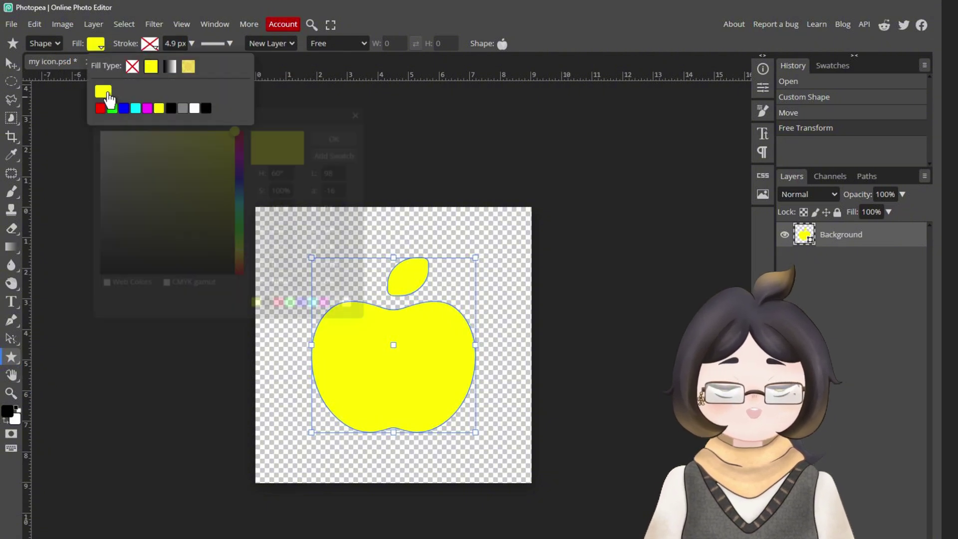
left_click(227, 143)
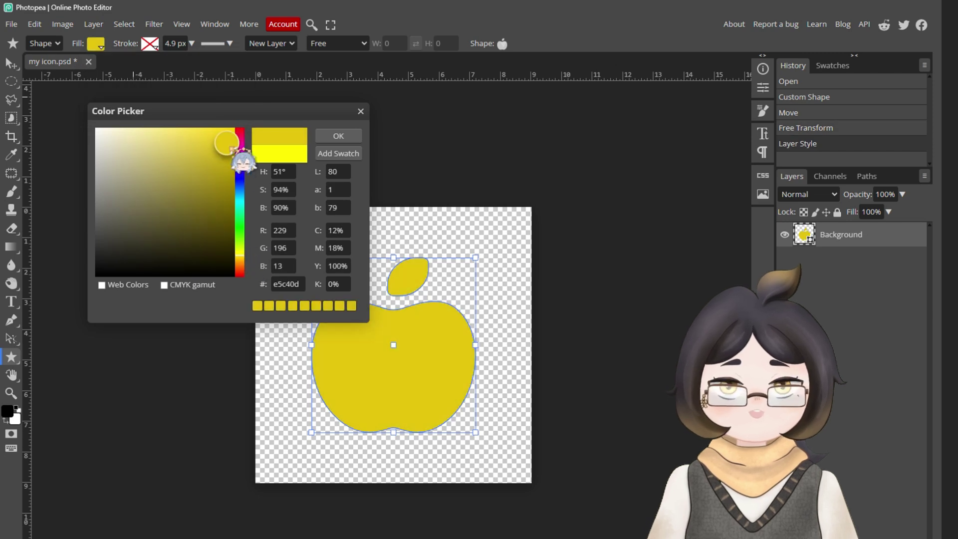
Give the apple a solid-colour outline stroke thickened to about 7.2 px
left_click(338, 136)
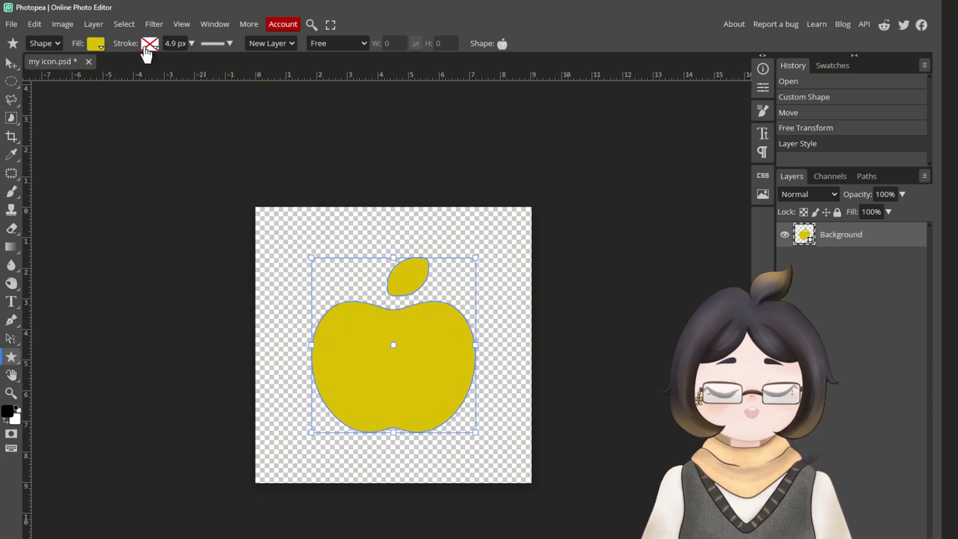
left_click(150, 44)
left_click(155, 100)
left_click(215, 43)
left_click(191, 43)
left_click_drag(172, 68, 176, 64)
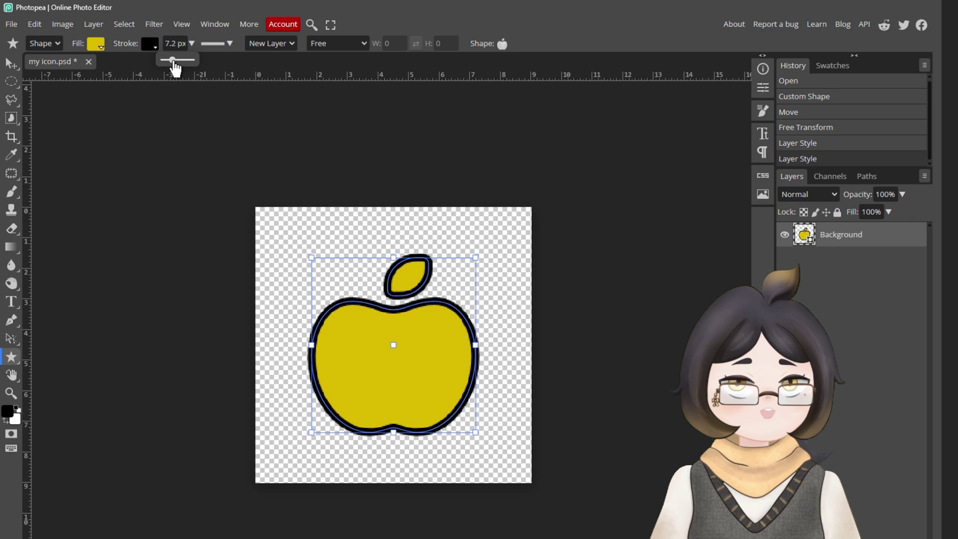
key("v")
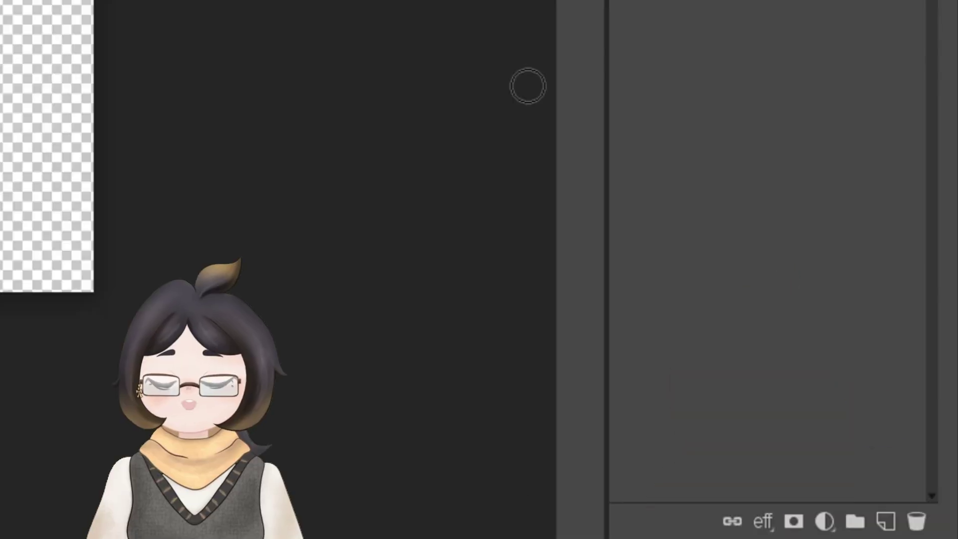
On a new Layer 1, brush-paint two black eyes and a curved smile on the apple
left_click(887, 518)
left_click(25, 201)
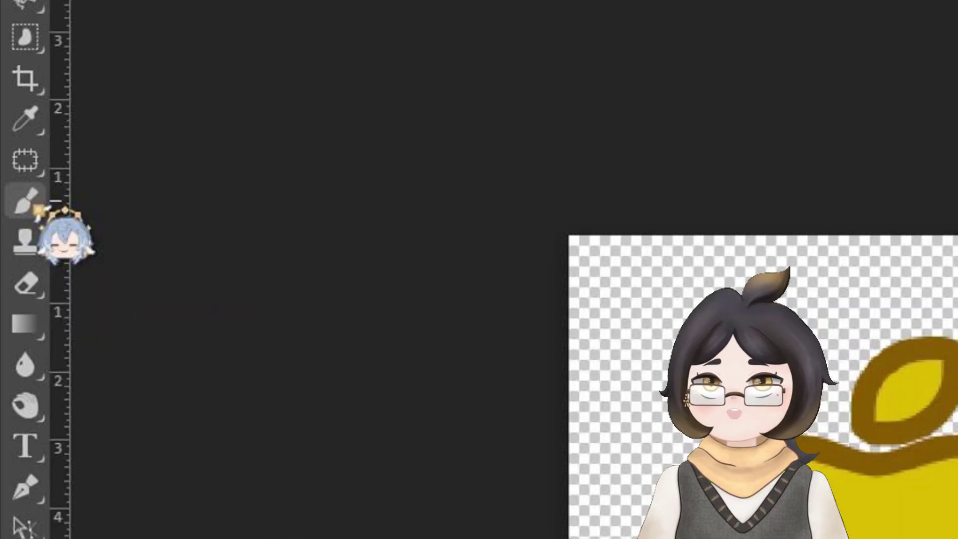
left_click_drag(809, 517, 810, 538)
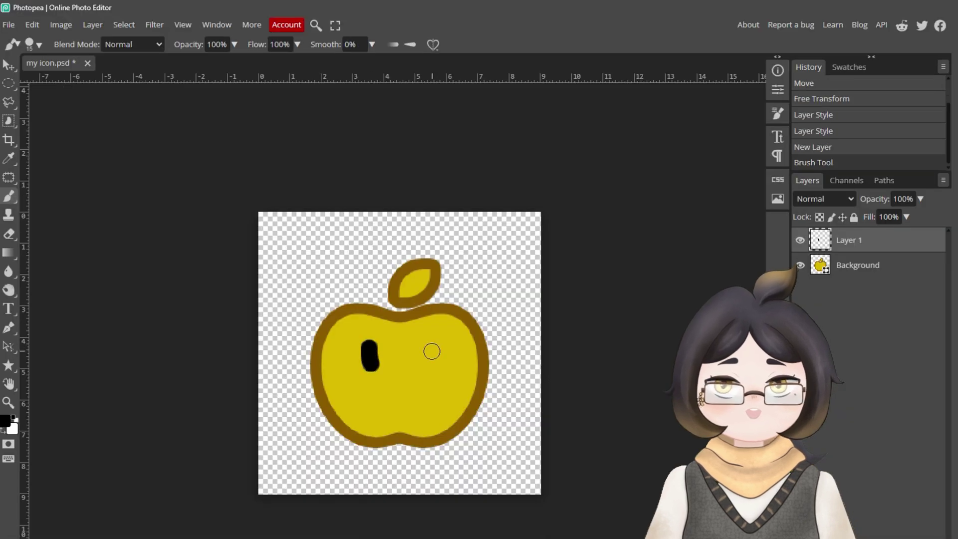
mouse_move(357, 391)
left_mouse_down()
mouse_move(416, 396)
mouse_move(441, 380)
left_mouse_up()
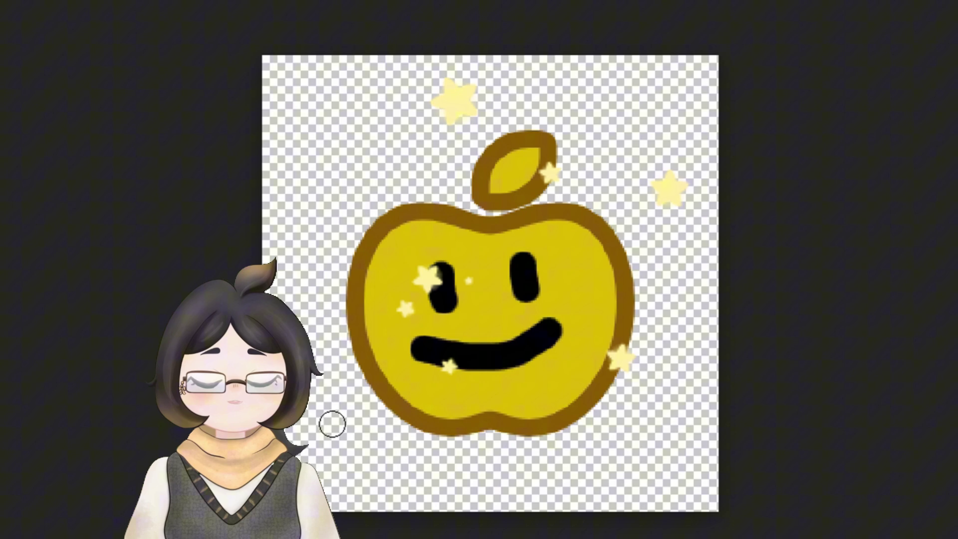
Export the artwork as an ICO file named 'my icon' at 256×256 px
key("v")
left_click(11, 27)
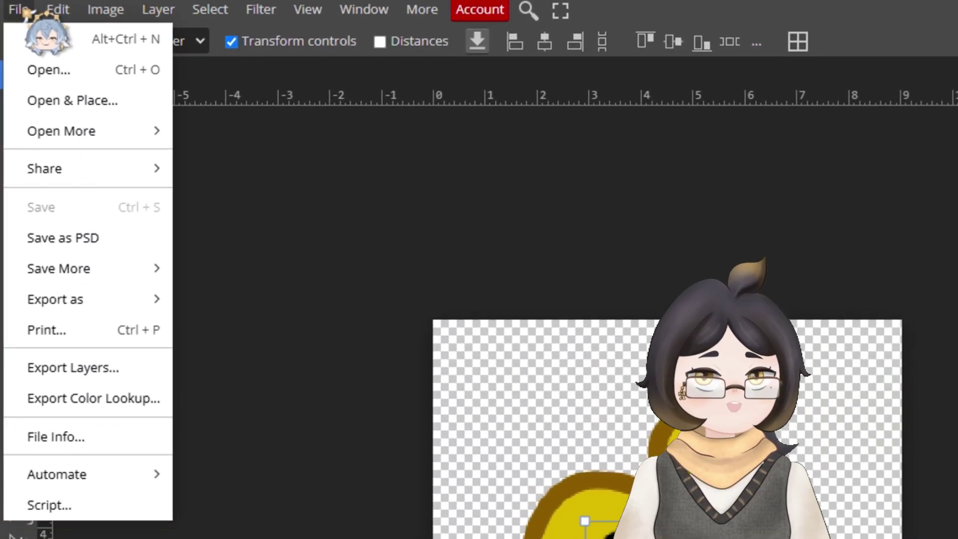
mouse_move(65, 215)
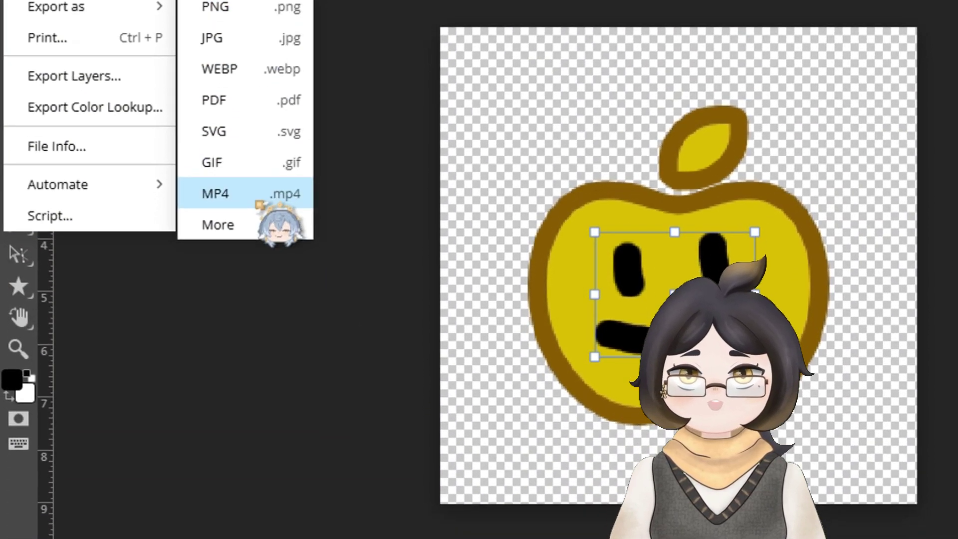
mouse_move(265, 456)
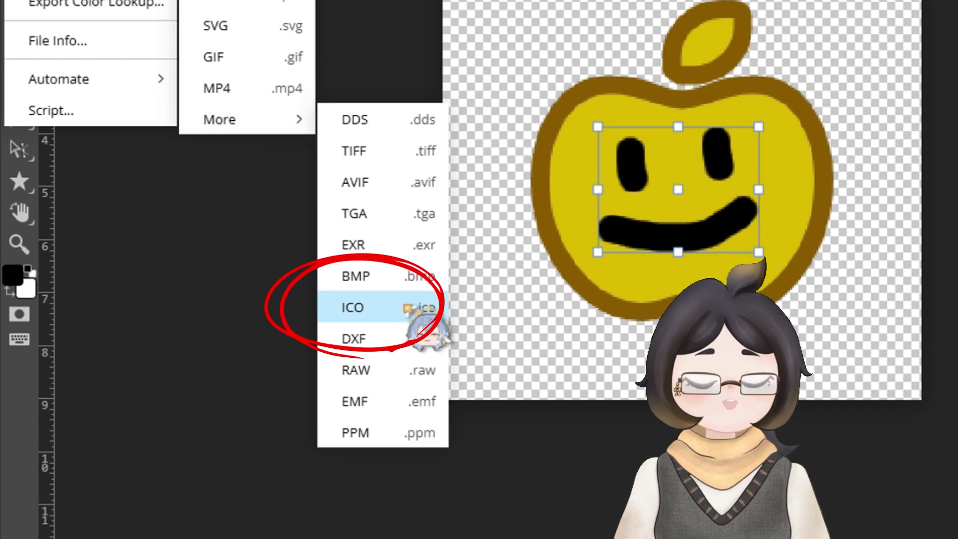
left_click(398, 315)
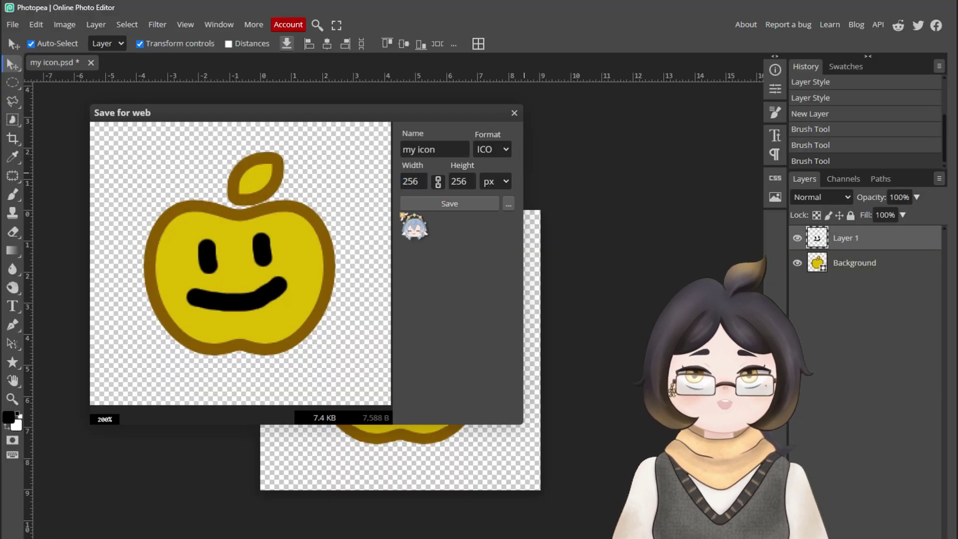
Save my icon.ico and set it as the custom icon of the 'change this' folder
left_click(449, 203)
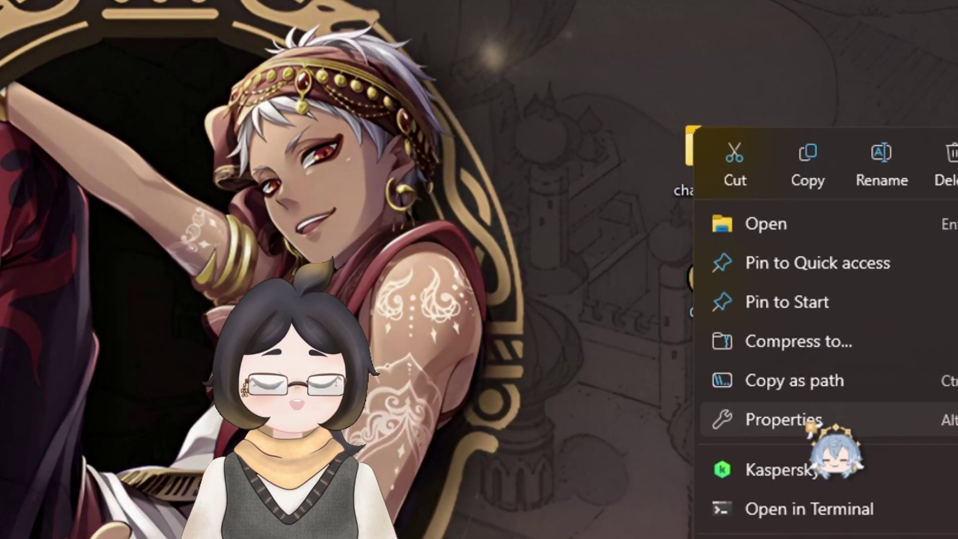
left_click(822, 413)
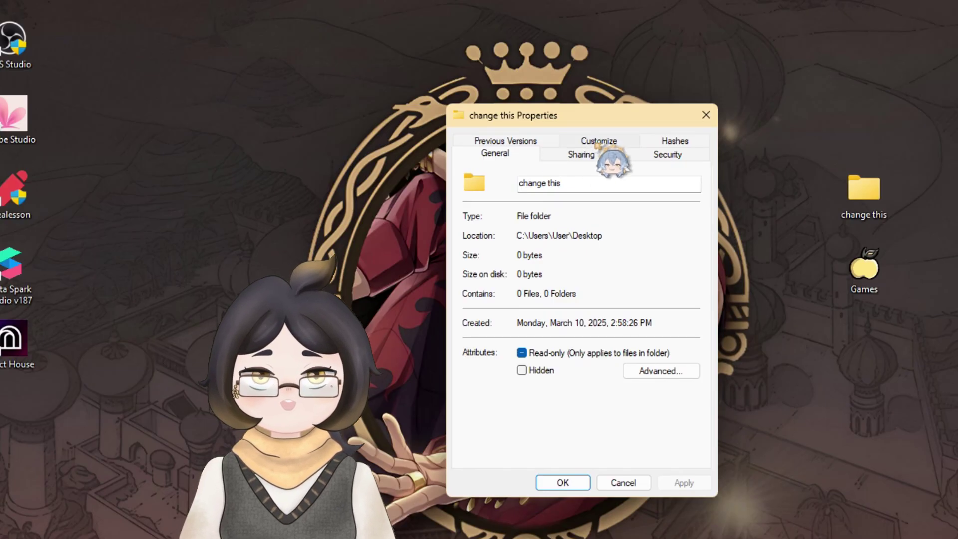
left_click(599, 142)
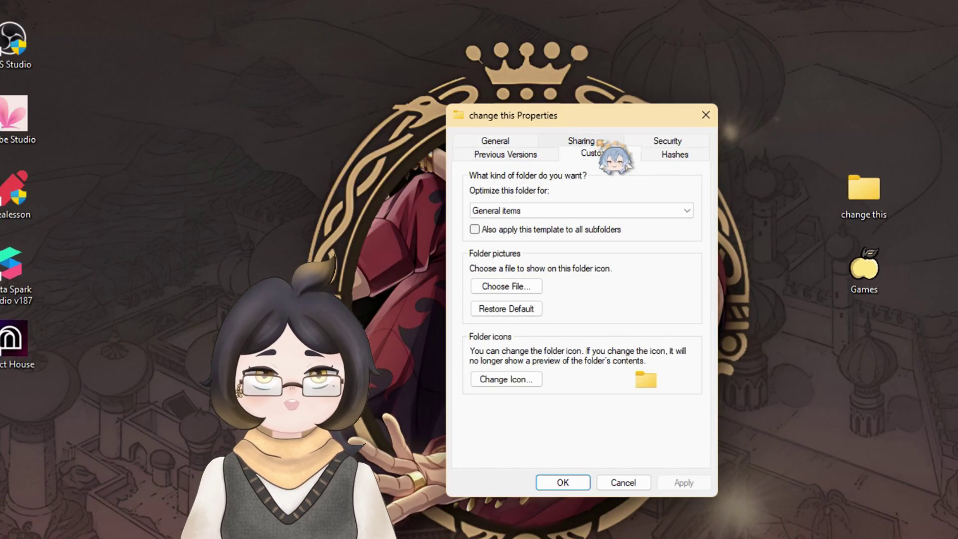
left_click(506, 380)
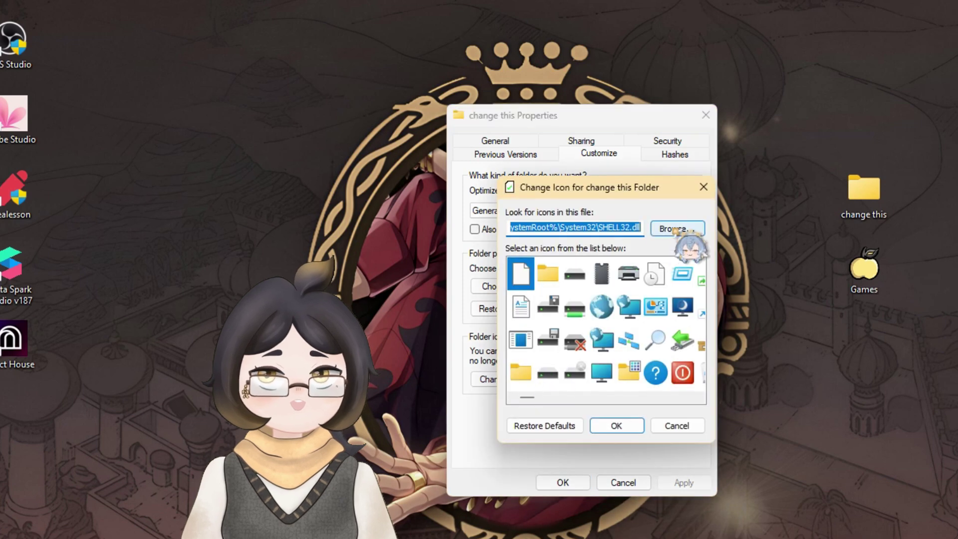
left_click(677, 230)
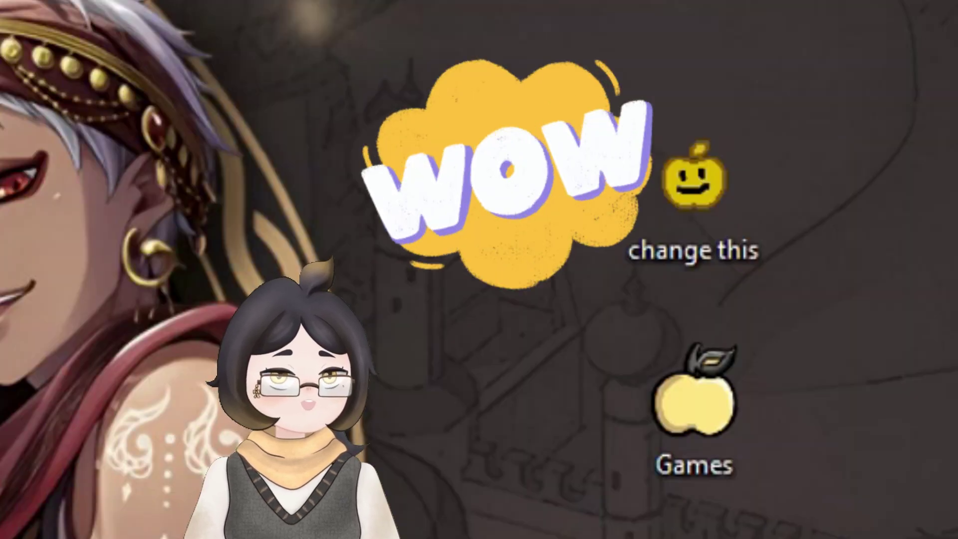
left_click_drag(929, 131, 797, 219)
left_click(790, 240)
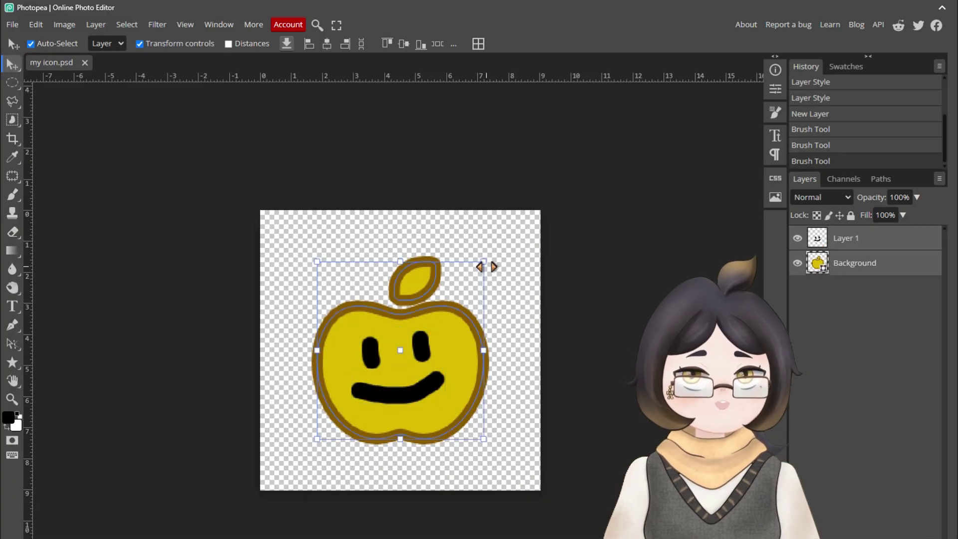
Scale the apple up with Ctrl+T free transform, then subscribe to the creator's YouTube channel
key("ctrl+t")
left_click_drag(484, 261, 567, 188)
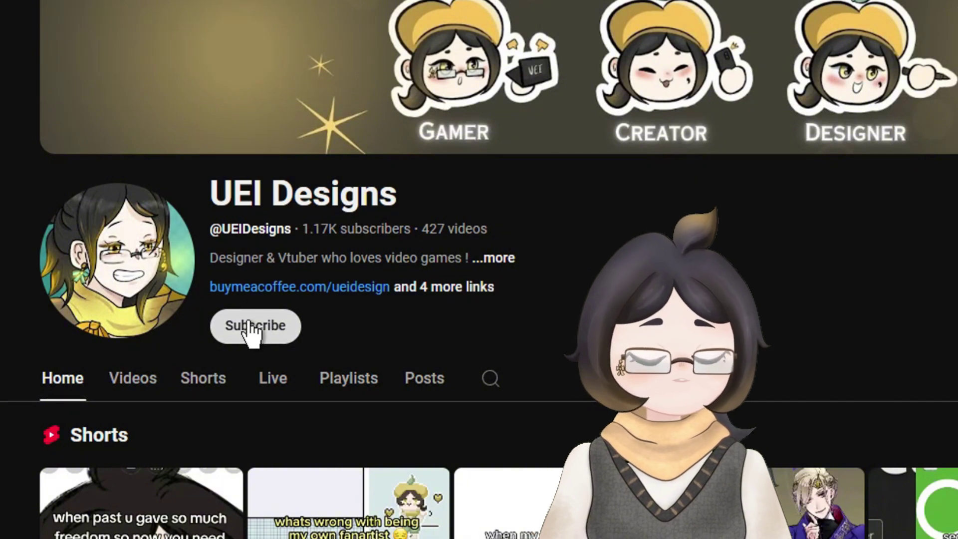
left_click(258, 329)
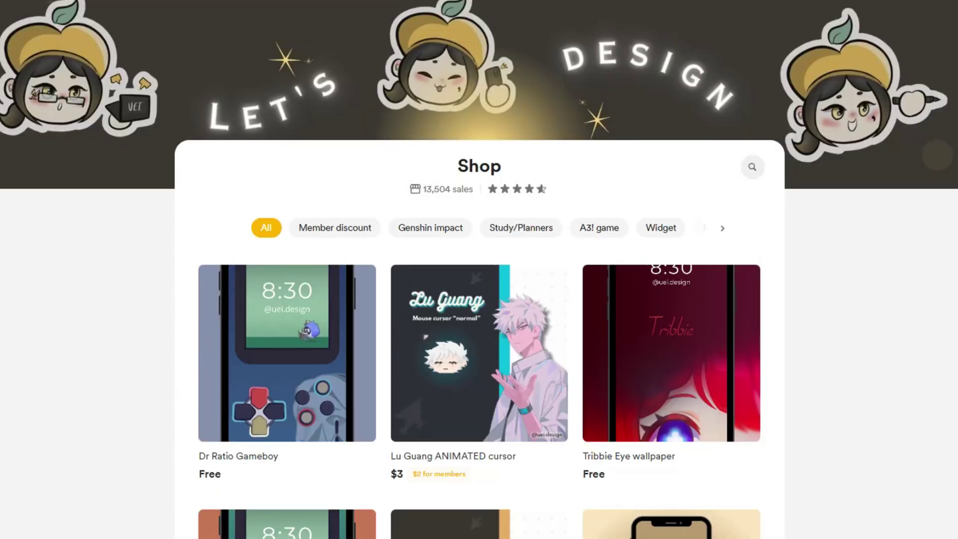
scroll(479, 270, "down", 10)
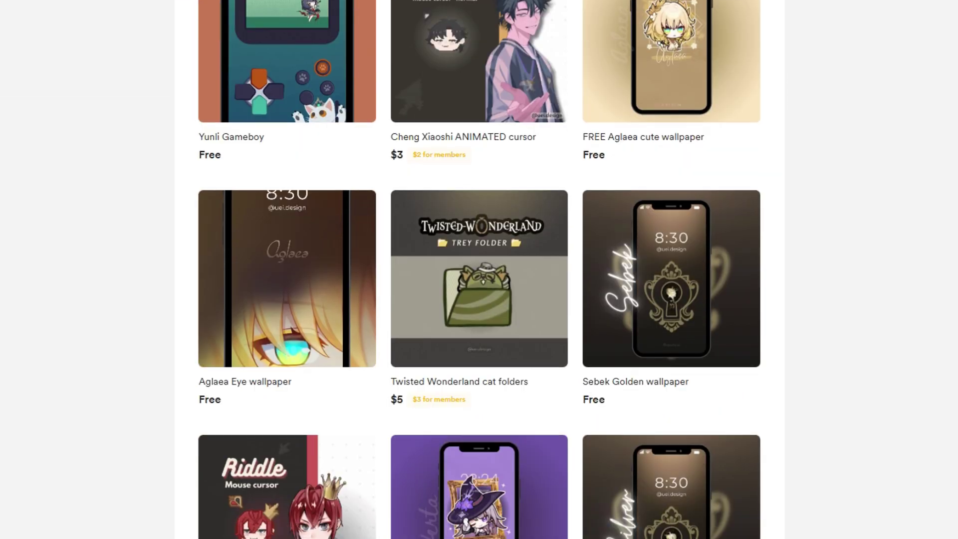
Scroll down the Buy Me a Coffee shop page to the icon listings
scroll(480, 270, "down", 15)
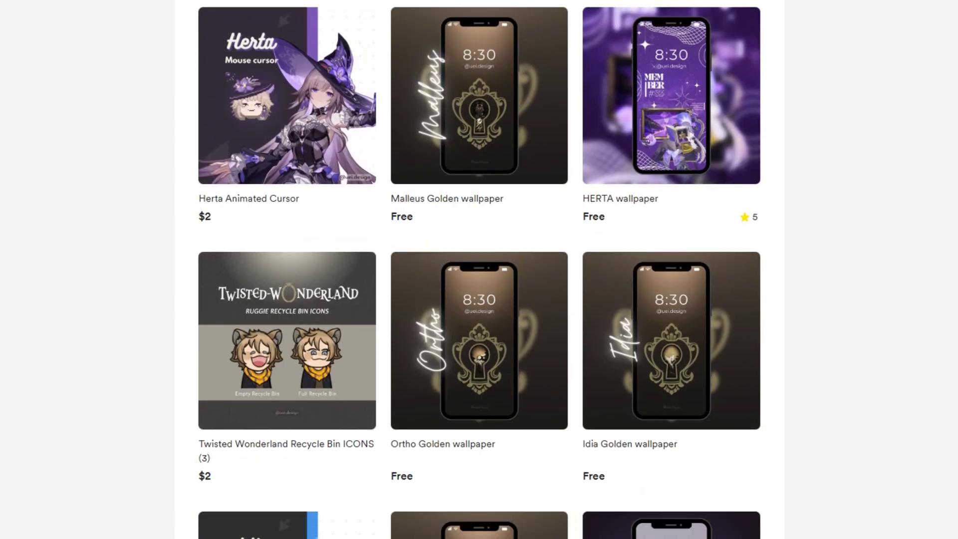
scroll(479, 270, "down", 14)
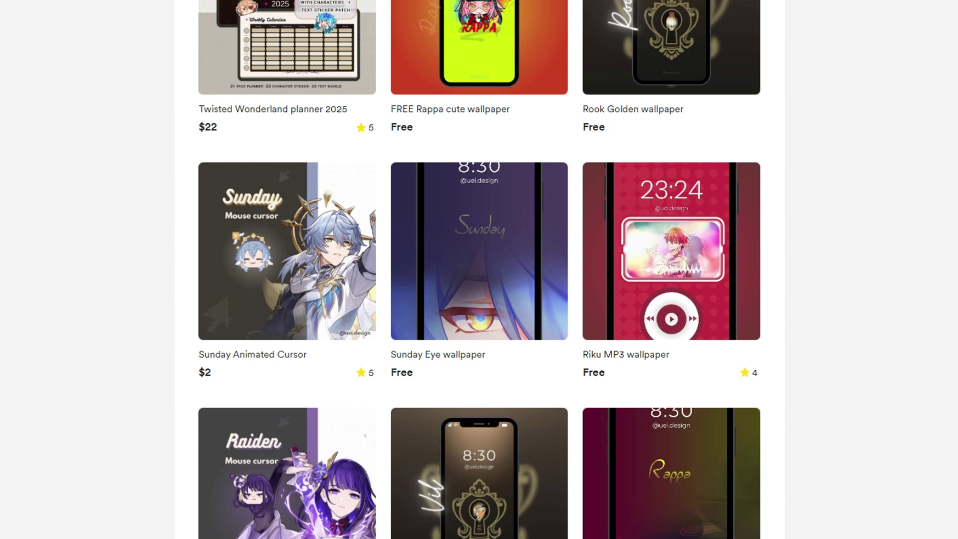
scroll(479, 269, "down", 12)
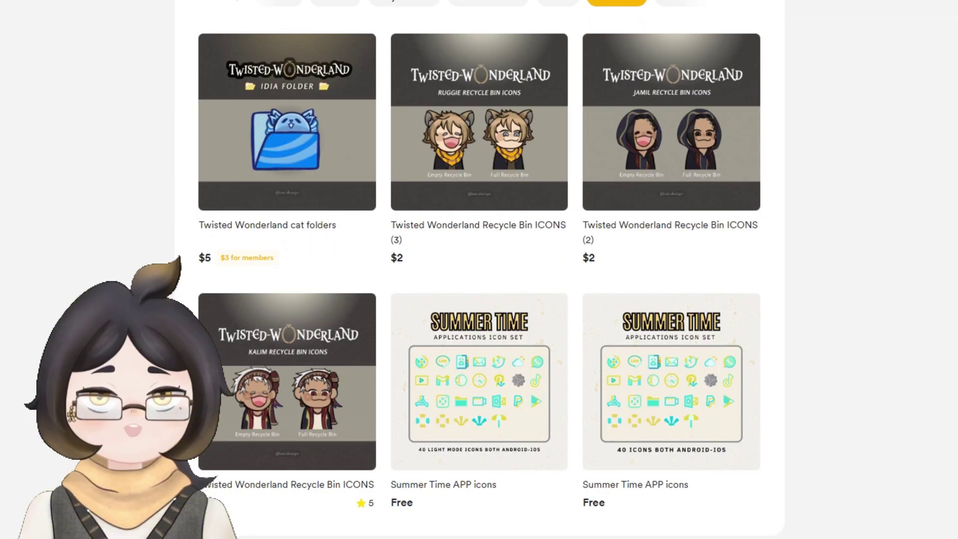